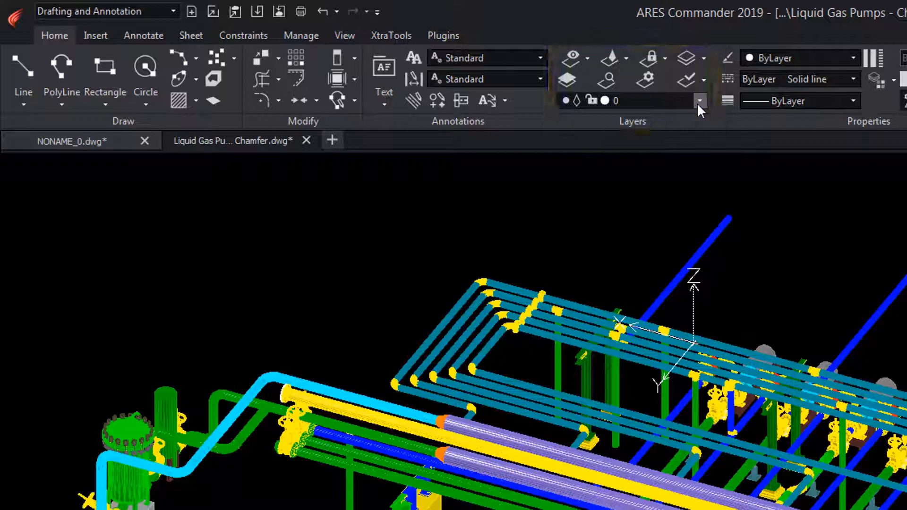
Switch to the 3D Modeling workspace and show its 2D Drafting ribbon tools.
left_click(146, 9)
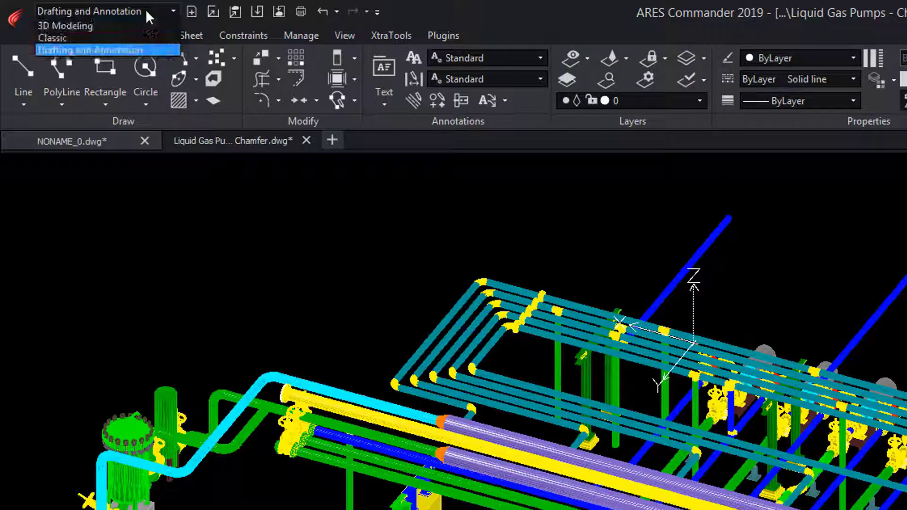
left_click(82, 25)
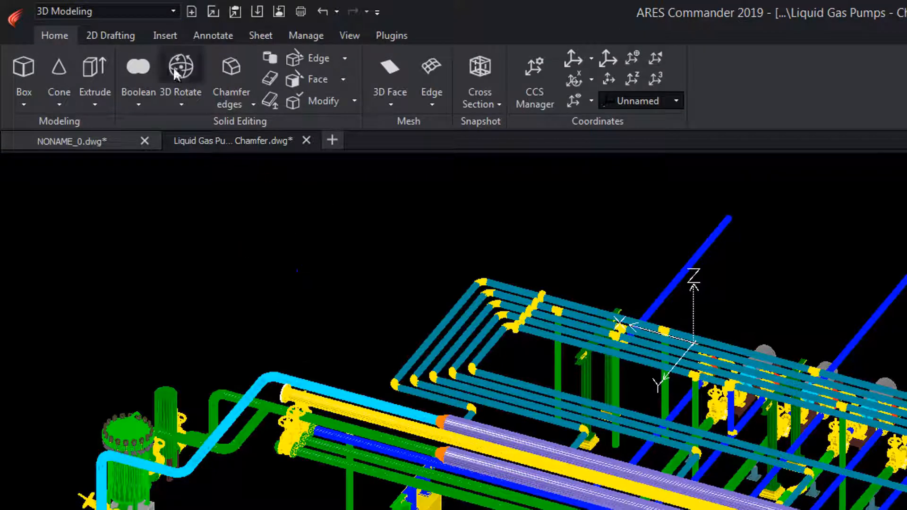
left_click(116, 36)
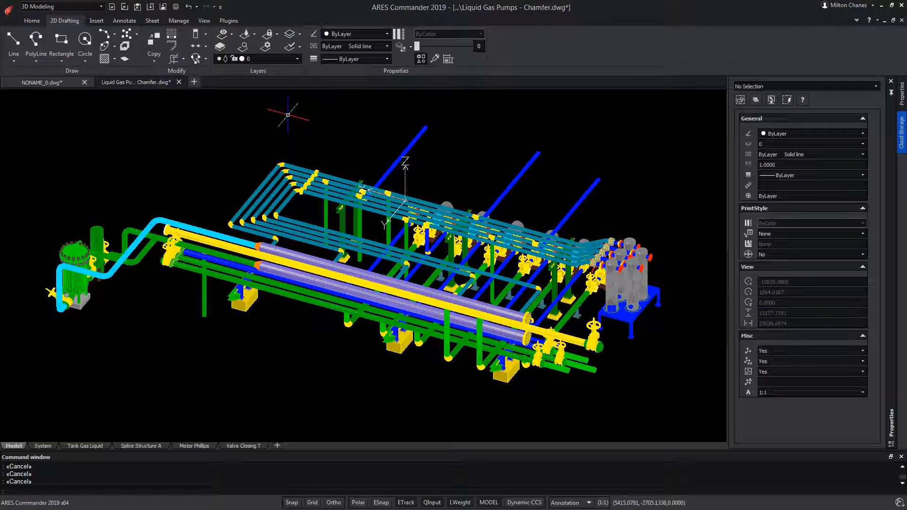
Bring up the Layers Manager as a floating panel from the dockable-panels list.
right_click(509, 46)
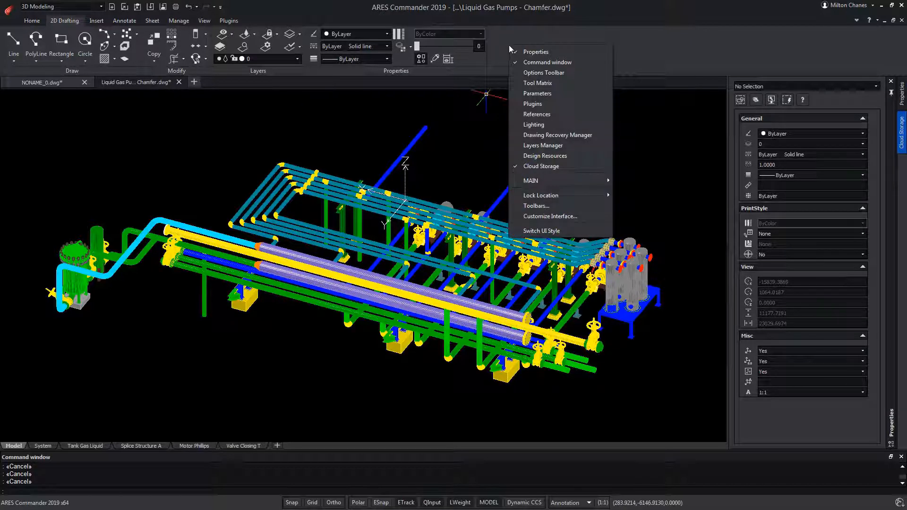
left_click(562, 147)
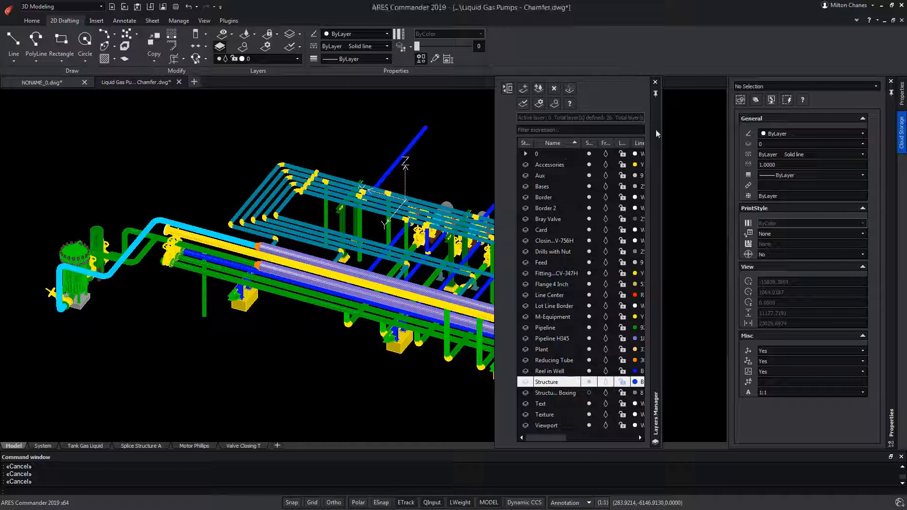
Resize the floating layer list and drag it around, off-screen and back into full view.
mouse_move(656, 129)
left_mouse_down()
mouse_move(343, 156)
mouse_move(657, 188)
left_mouse_up()
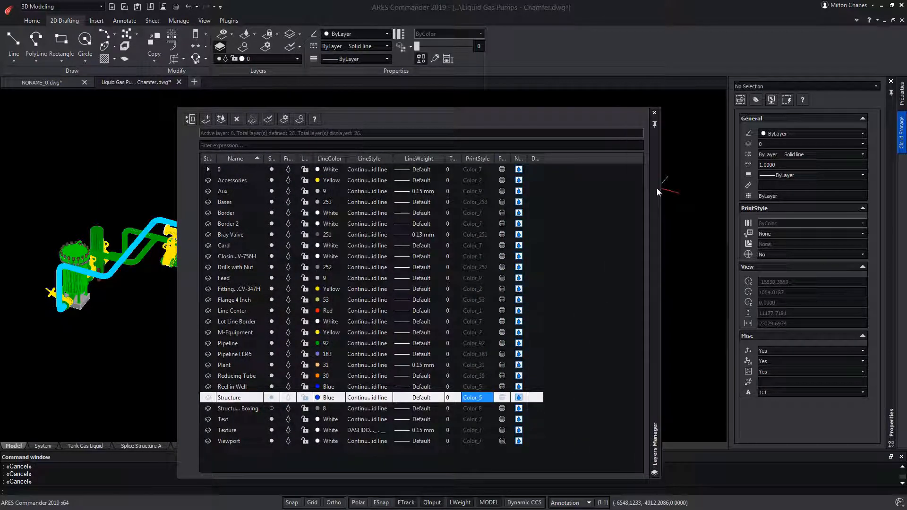
left_click_drag(602, 108, 608, 249)
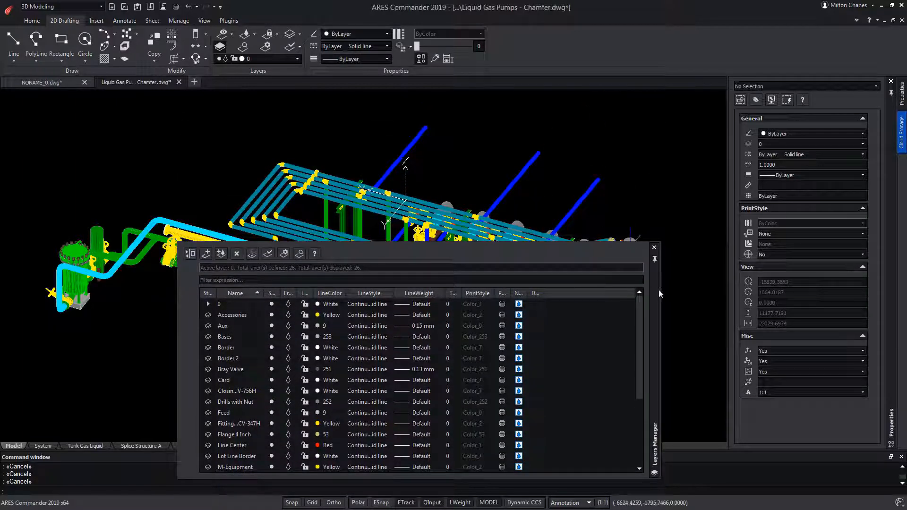
left_click_drag(659, 289, 584, 169)
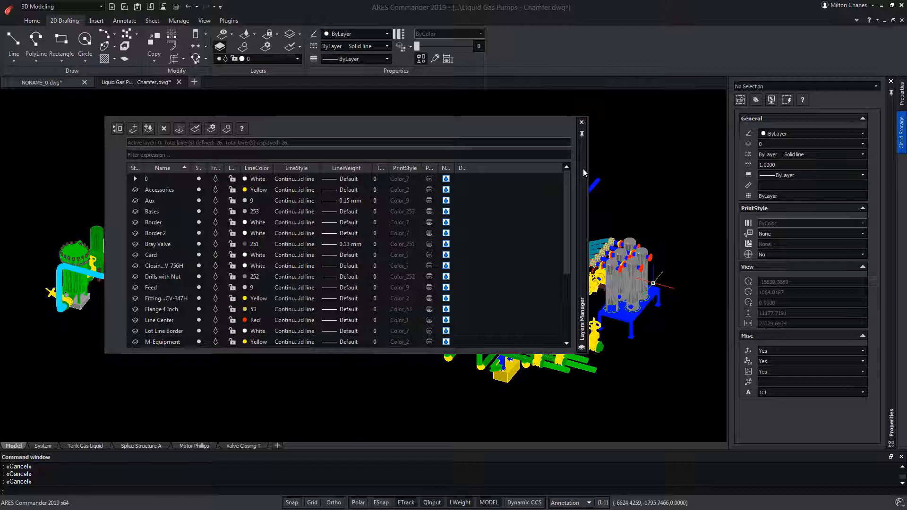
left_click_drag(583, 169, 41, 152)
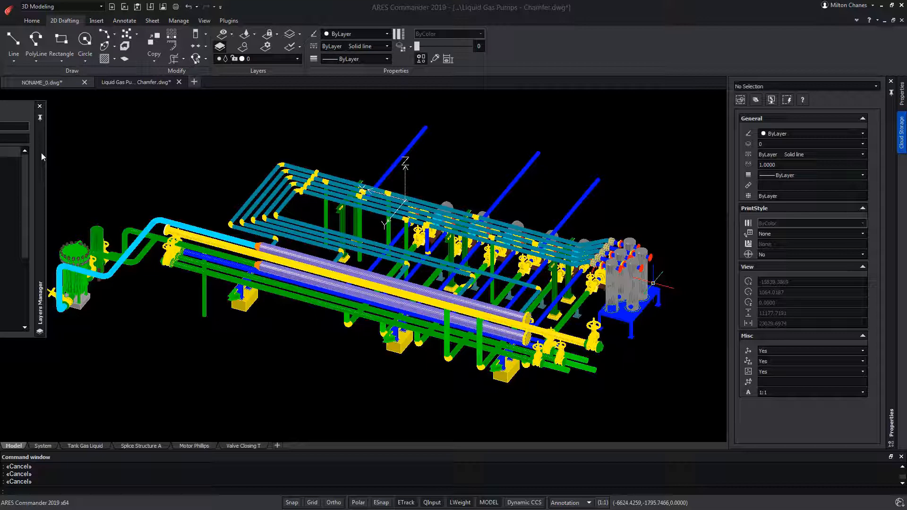
left_click_drag(41, 152, 745, 190)
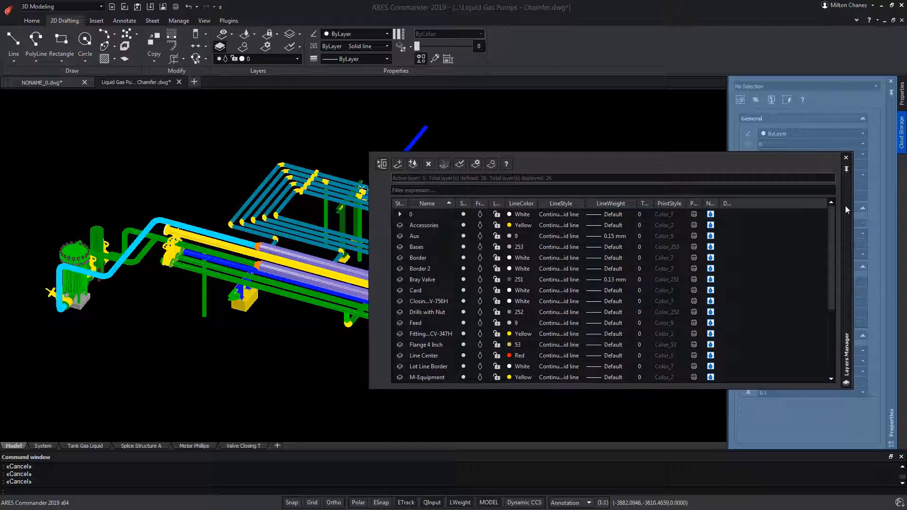
Dock the Layers Manager on the right edge, then redock it along the left edge.
left_click_drag(746, 190, 849, 206)
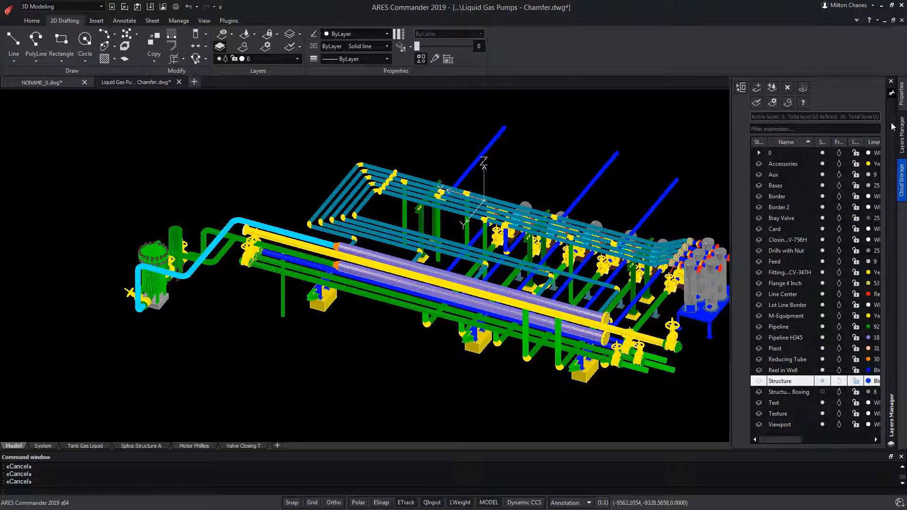
left_click(890, 93)
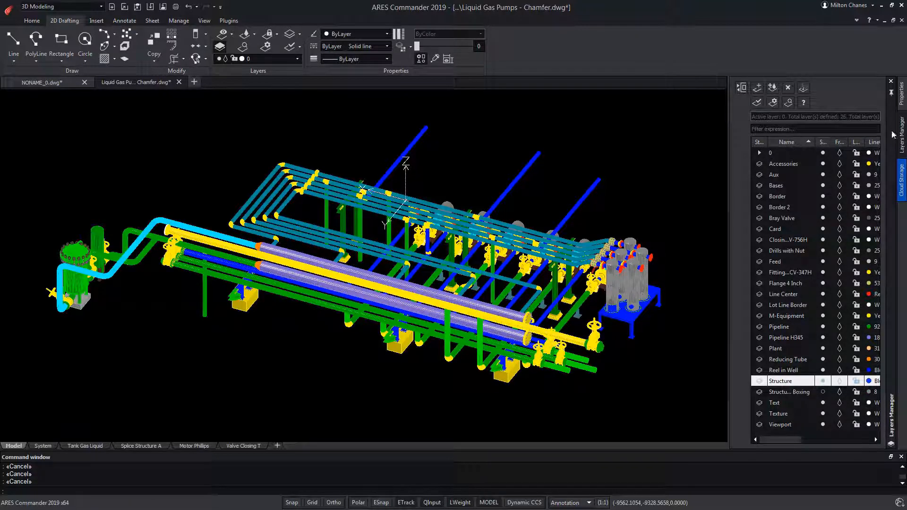
mouse_move(895, 134)
left_mouse_down()
mouse_move(507, 157)
mouse_move(11, 141)
left_mouse_up()
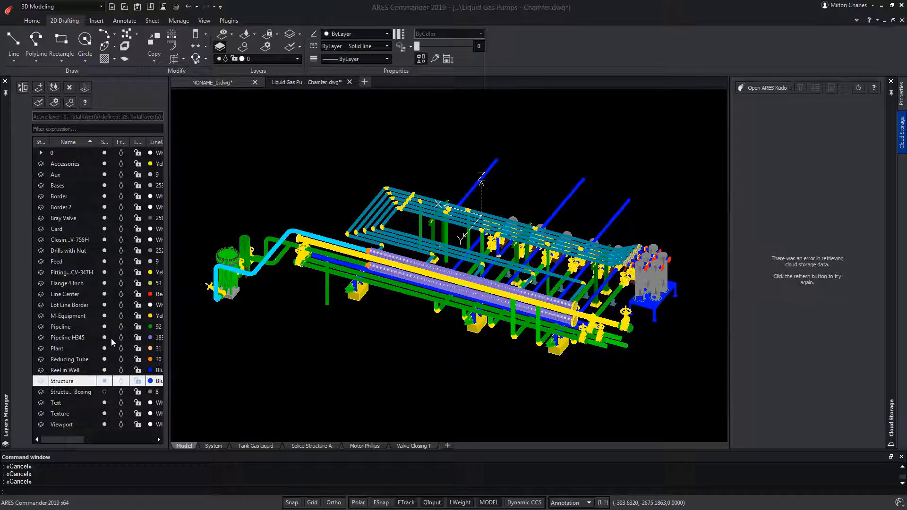
Show Properties, auto-hide both Layers Manager and Properties to side tabs, then slide the layer list out.
left_click(902, 99)
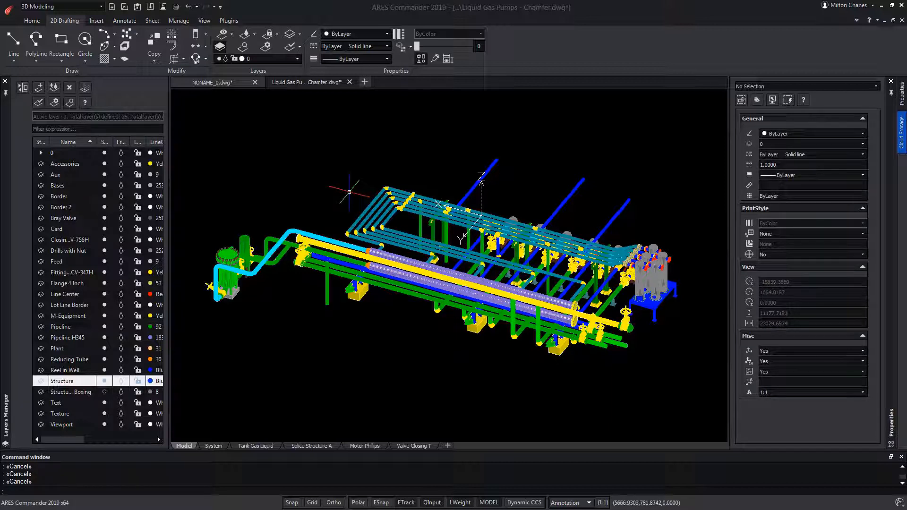
left_click(6, 94)
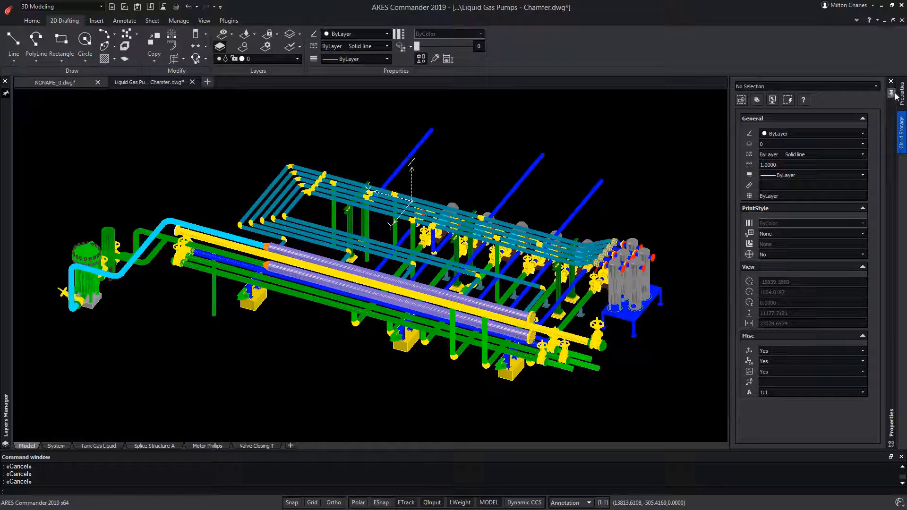
left_click(890, 94)
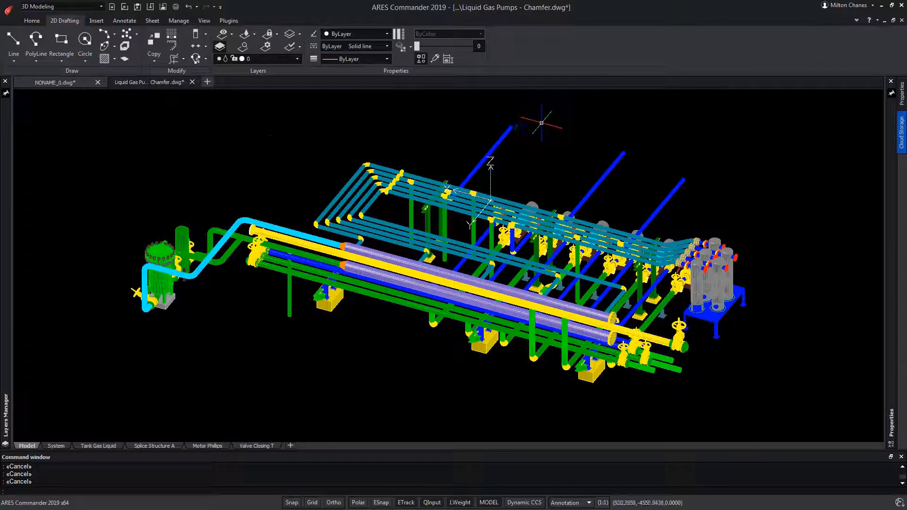
left_click(6, 210)
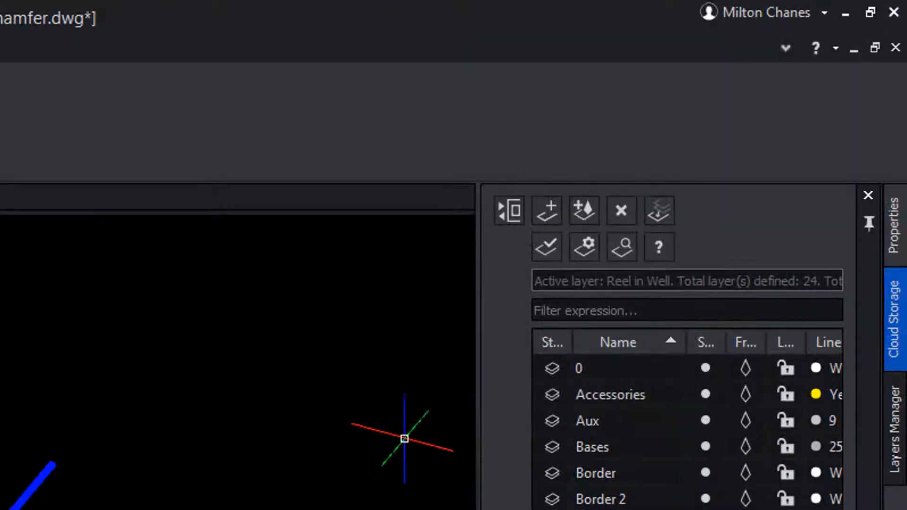
Create a new layer named Auxiliar and select its row in the list.
left_click(588, 209)
type("Auxiliar")
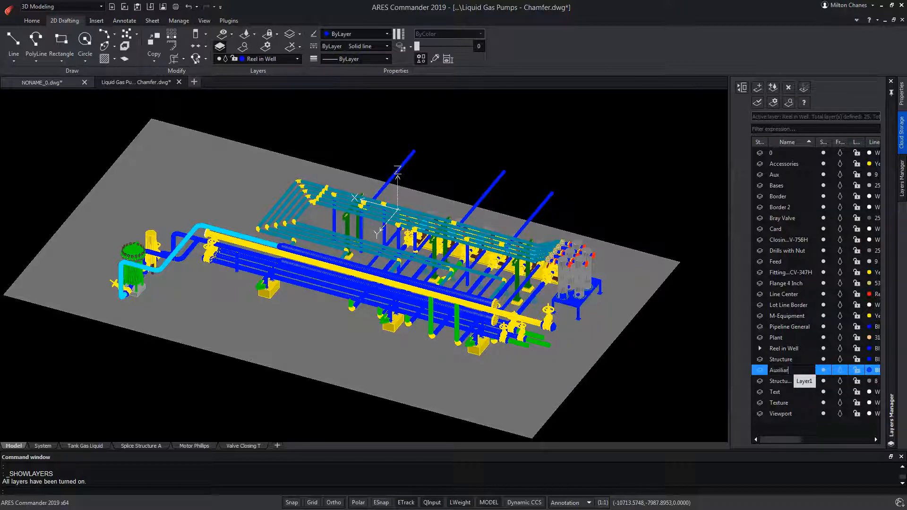
left_click_drag(776, 440, 851, 434)
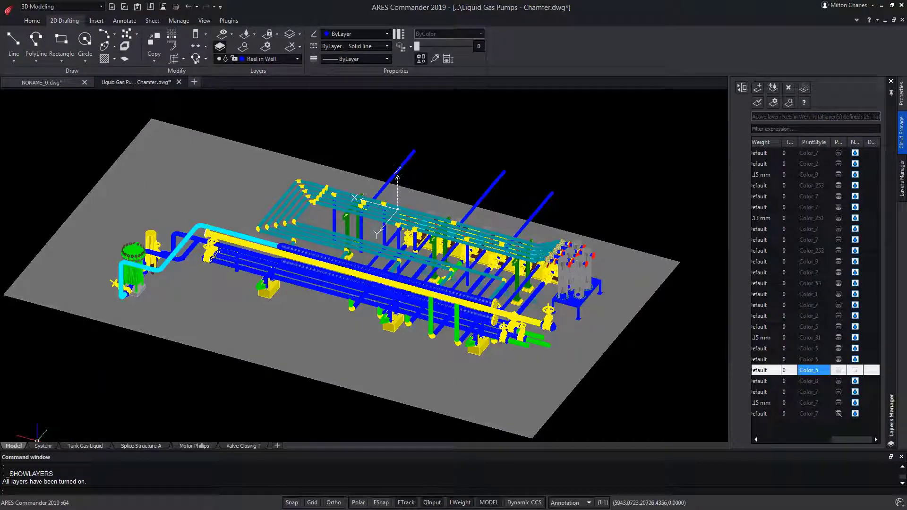
left_click(787, 186)
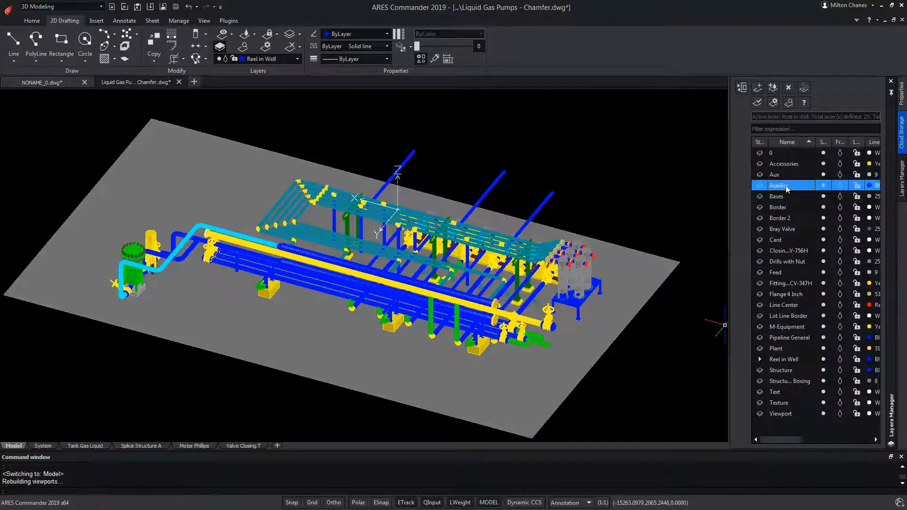
Make Auxiliar active, draw a rectangle on the plate and pull it into a 3D box.
left_click(757, 104)
left_click(61, 41)
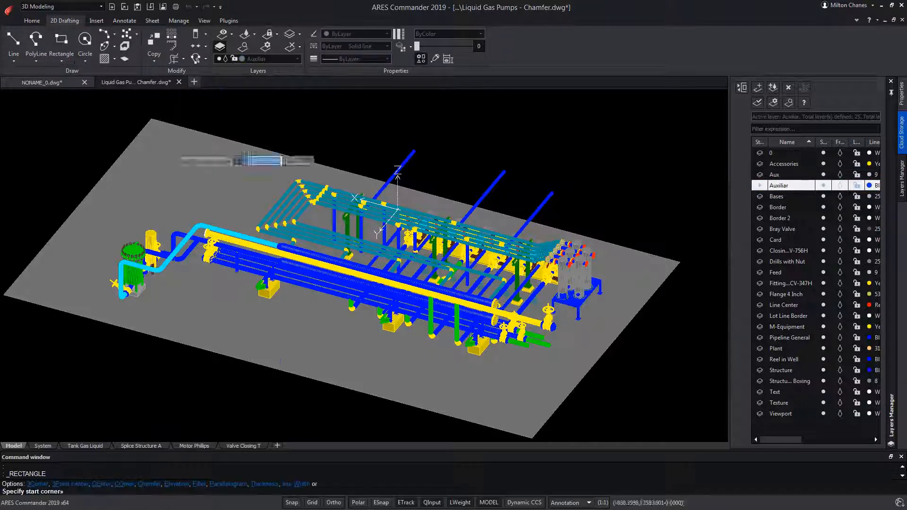
left_click(280, 325)
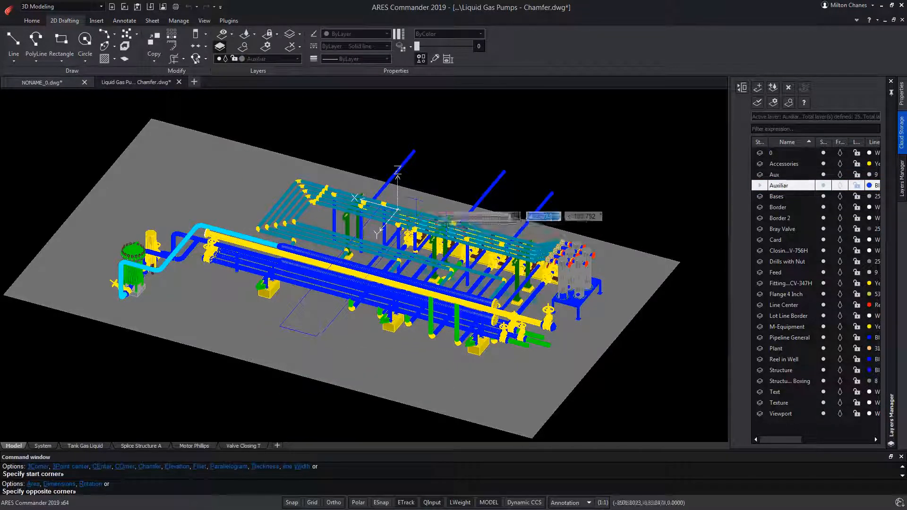
left_click(33, 20)
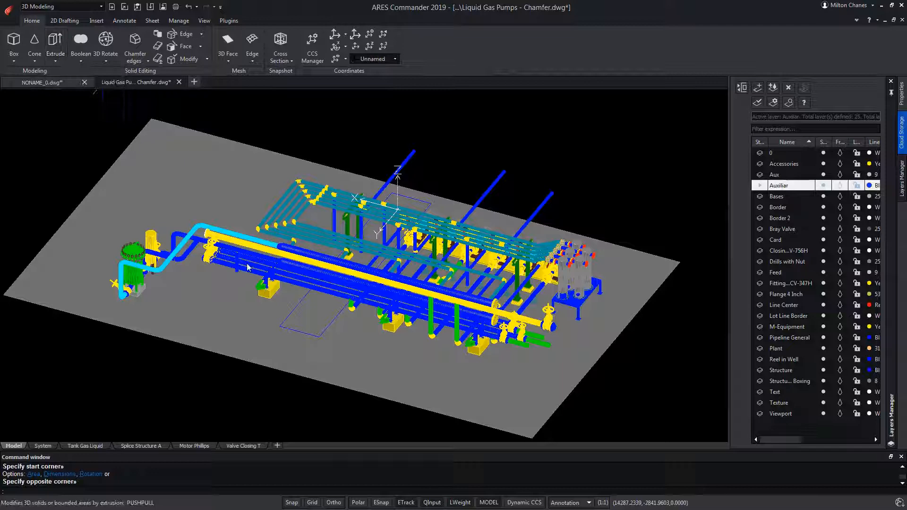
left_click(312, 312)
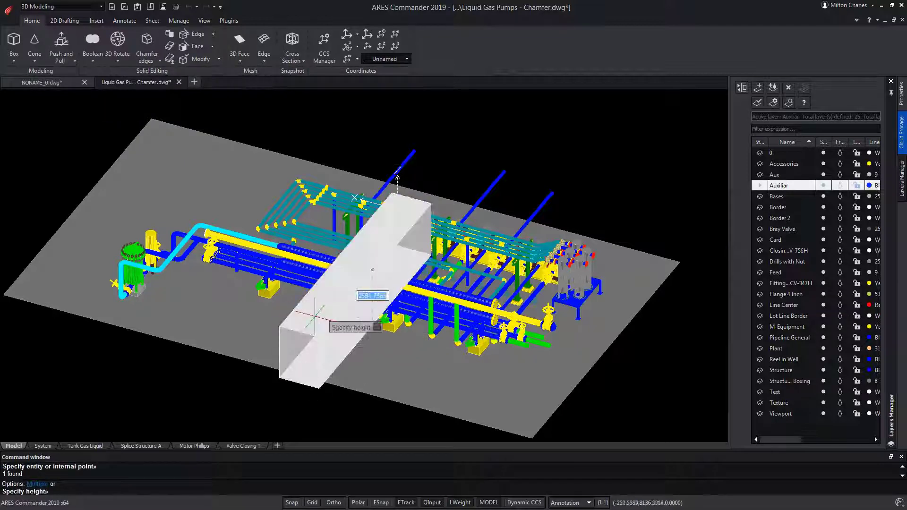
left_click(457, 191)
Cycle through the Tank Gas Liquid, Splice Structure A, Motor Phillips and Valve Closing T layouts.
left_click(87, 446)
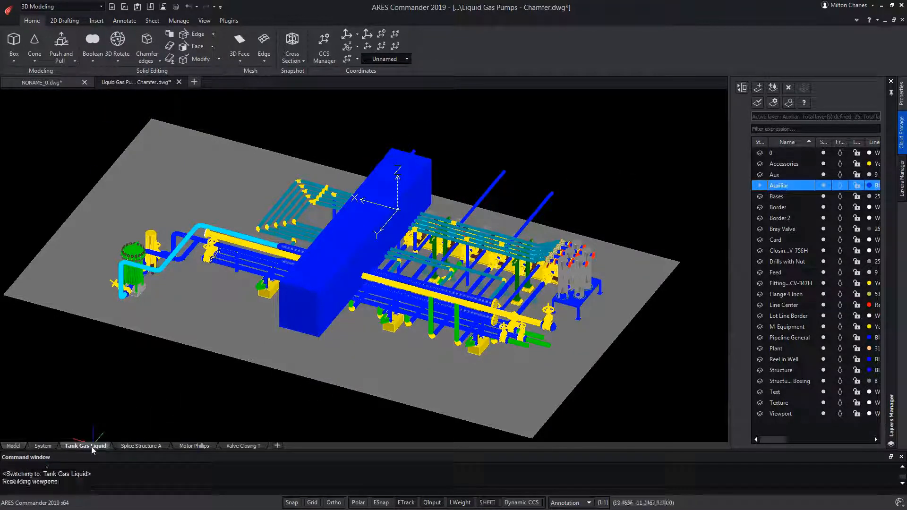
left_click(144, 446)
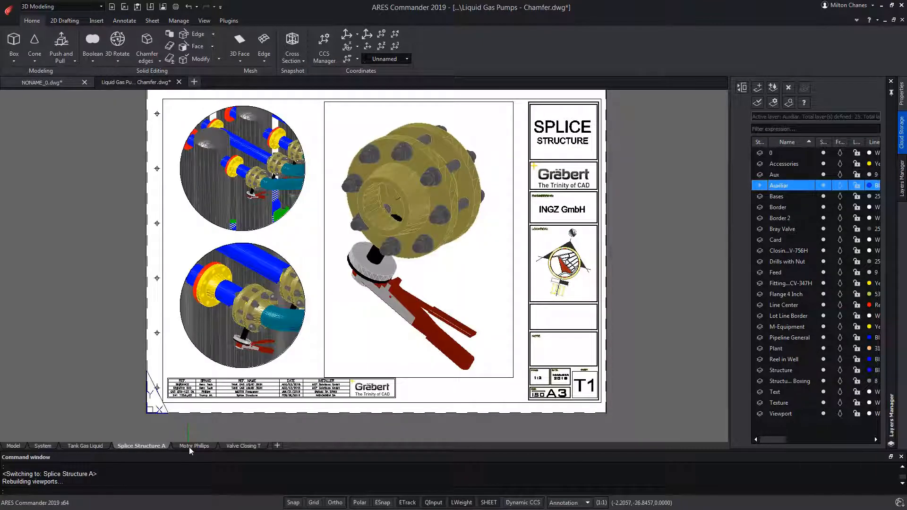
left_click(191, 446)
left_click(243, 445)
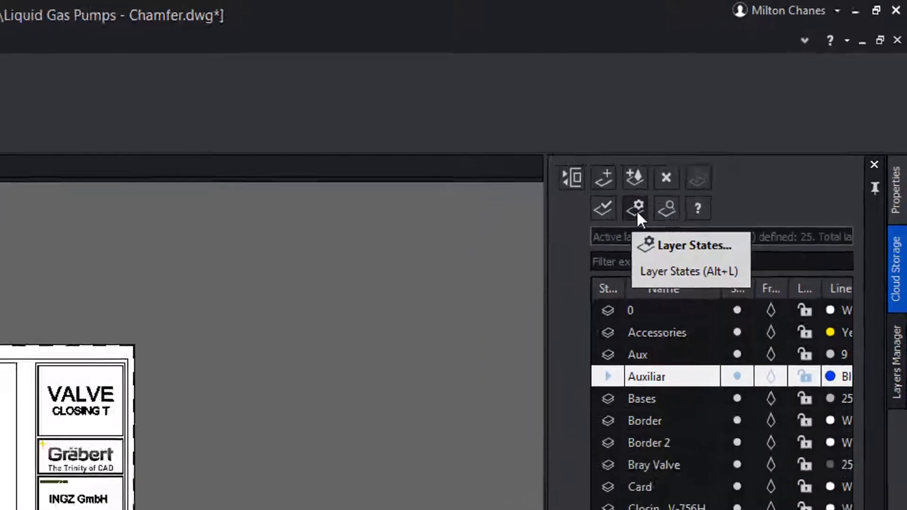
left_click(585, 250)
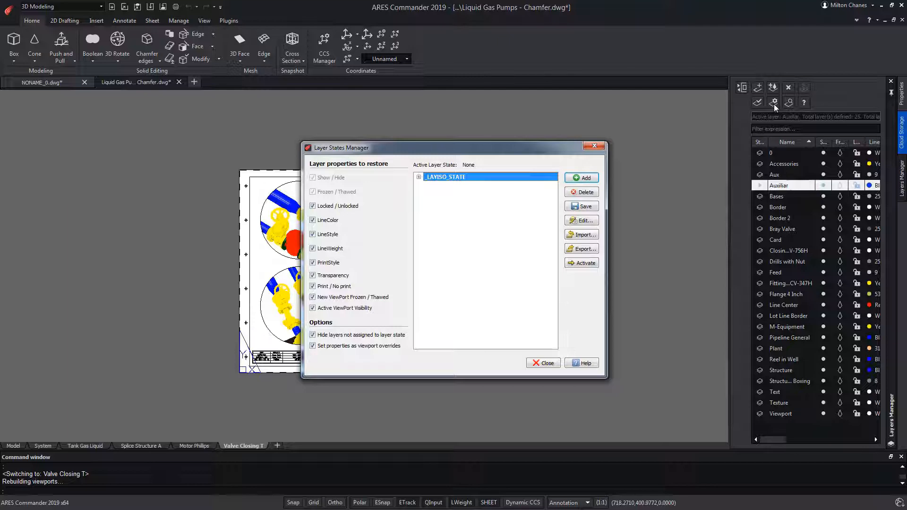
key("Escape")
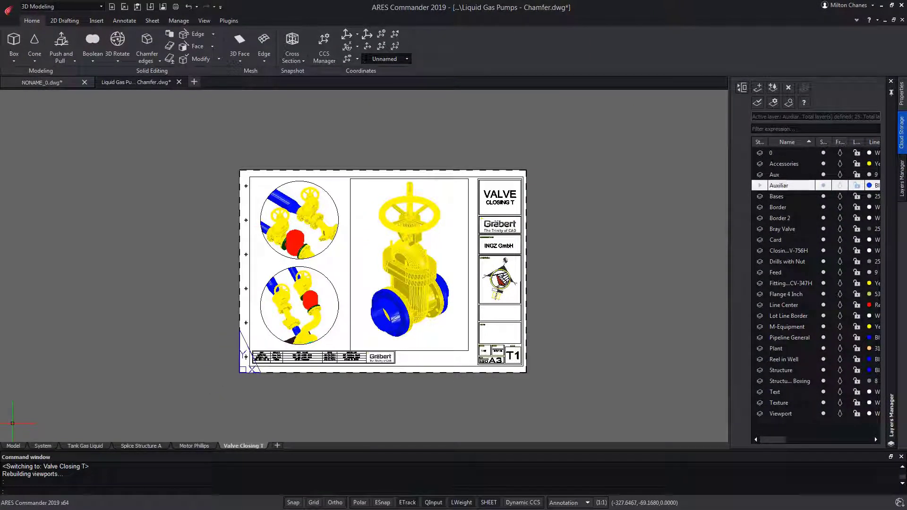
Return to Model space with layer preview on and preview single layers: M-Equipment, fittings, valves, Border 2, Accessories, Pipeline General.
left_click(14, 446)
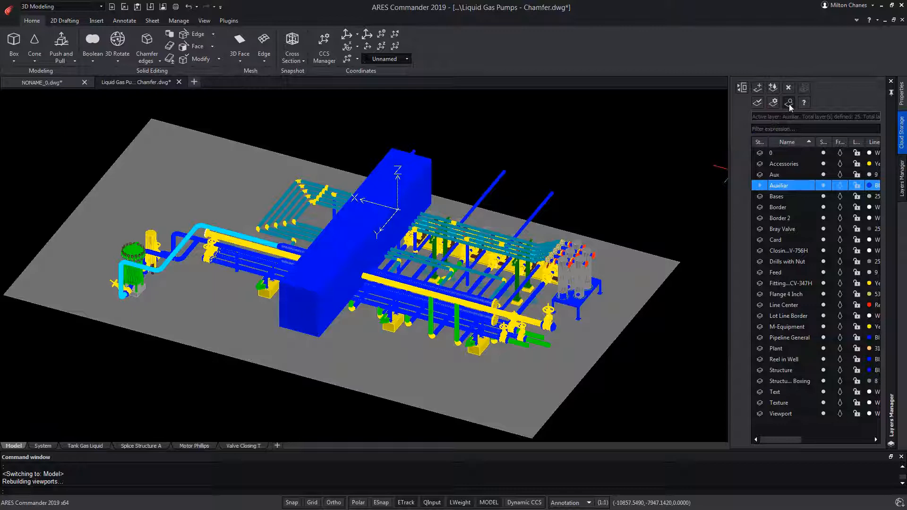
left_click(789, 104)
key("Escape")
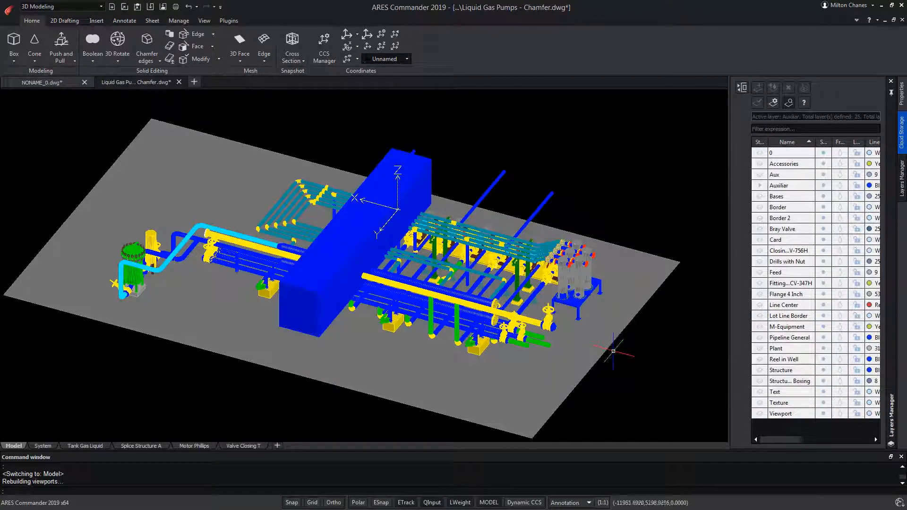
left_click(794, 327)
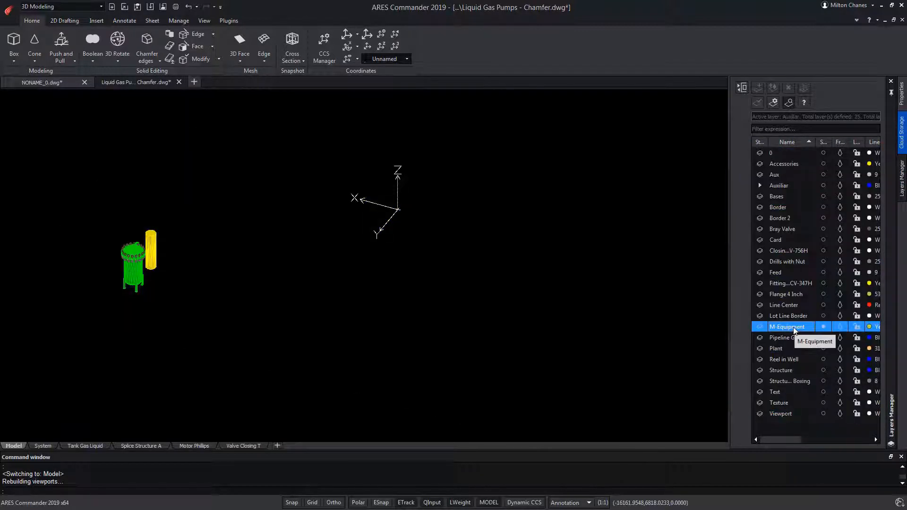
left_click(797, 284)
left_click(797, 250)
left_click(793, 218)
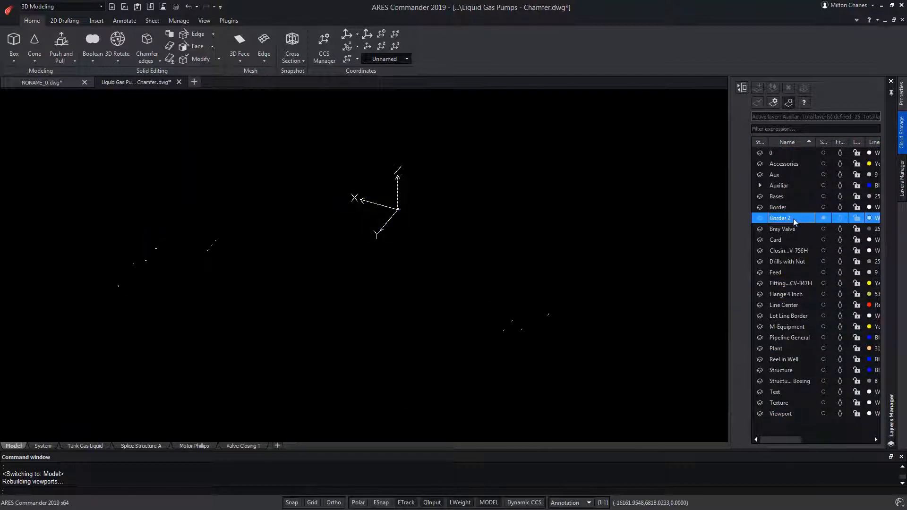
left_click(792, 164)
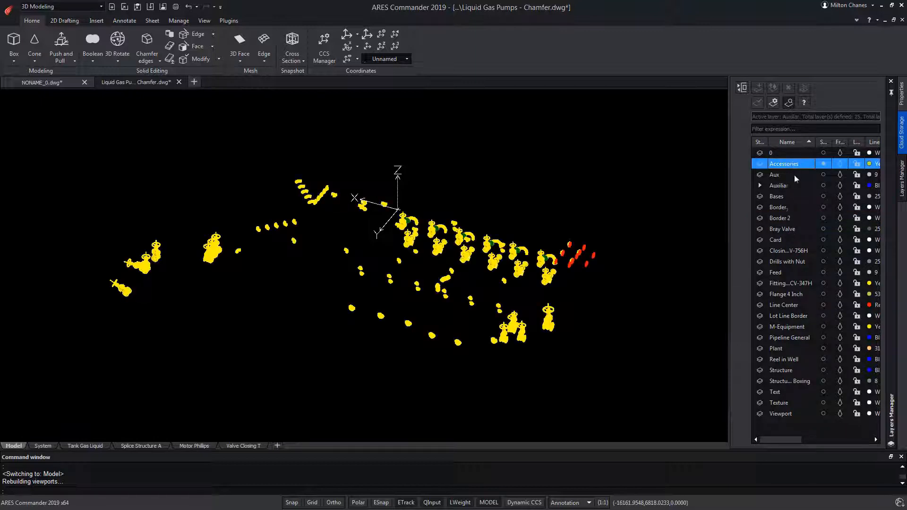
left_click(792, 338)
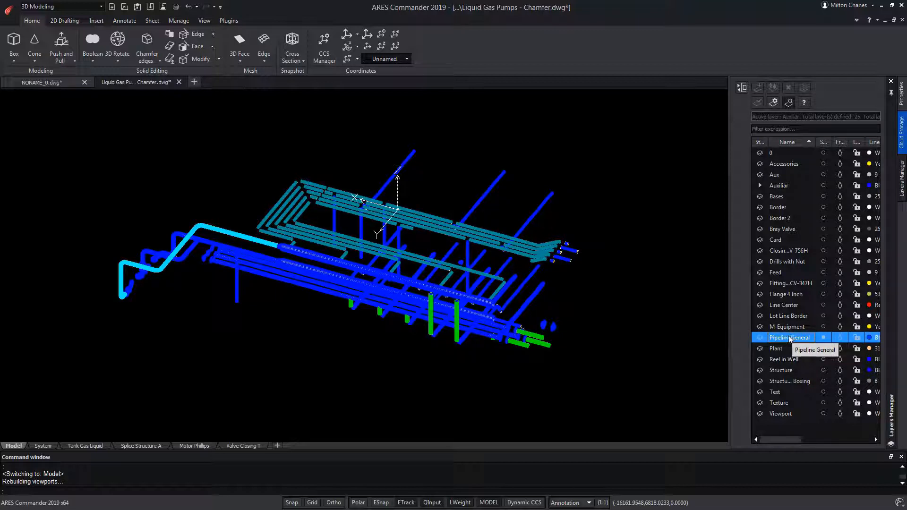
Ctrl-add Reel in Well, structure boxing and CV-347H to the preview, then Shift-preview Aux through M-Equipment.
left_click(784, 359, "ctrl")
left_click(789, 382, "ctrl")
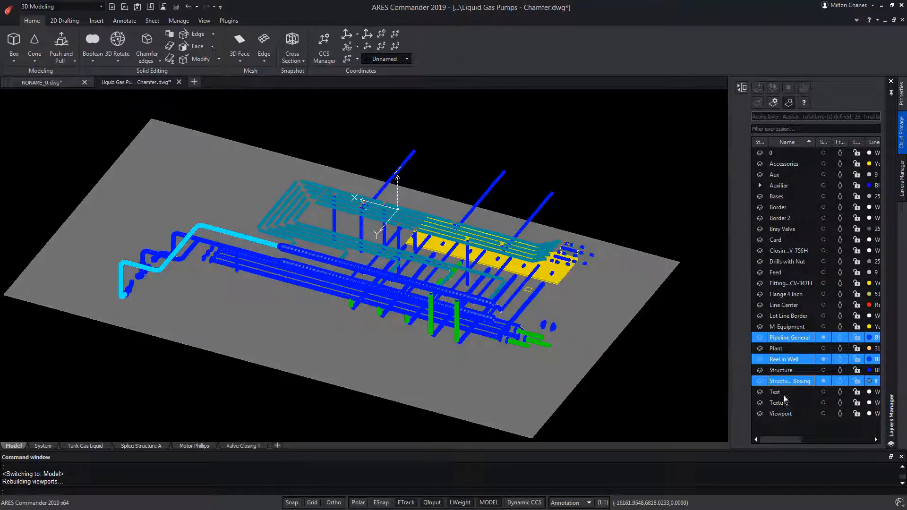
left_click(793, 285, "ctrl")
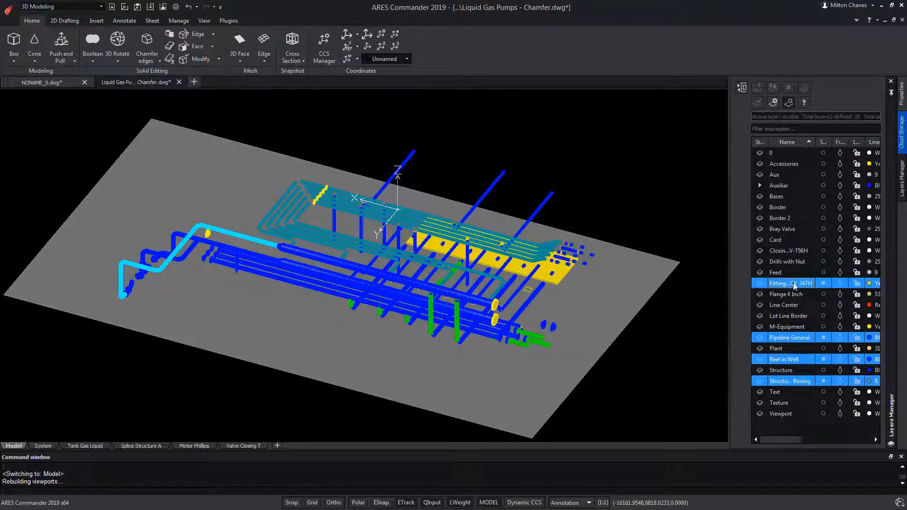
left_click(789, 174)
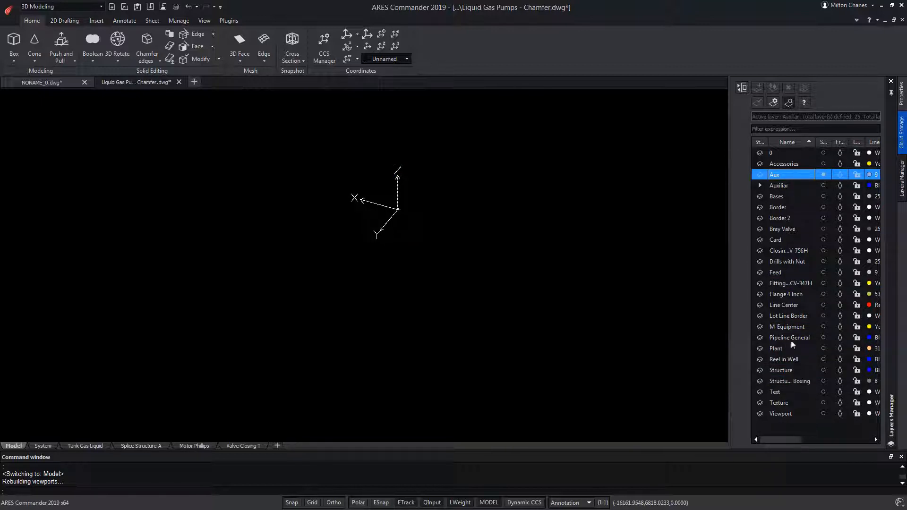
left_click(790, 324, "shift")
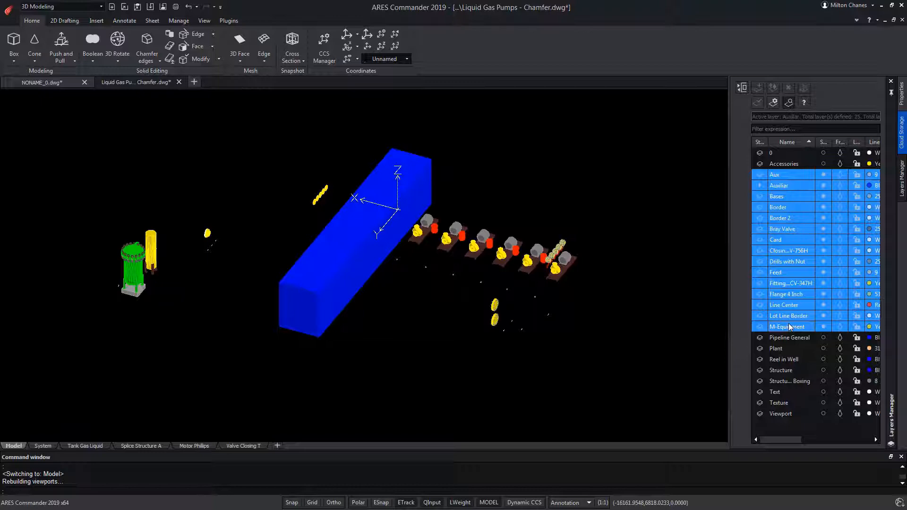
left_click(787, 370)
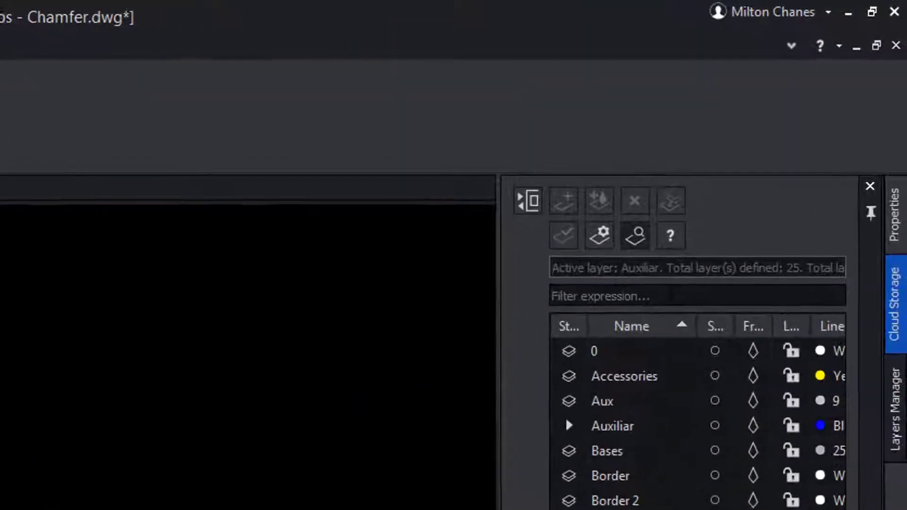
type("*")
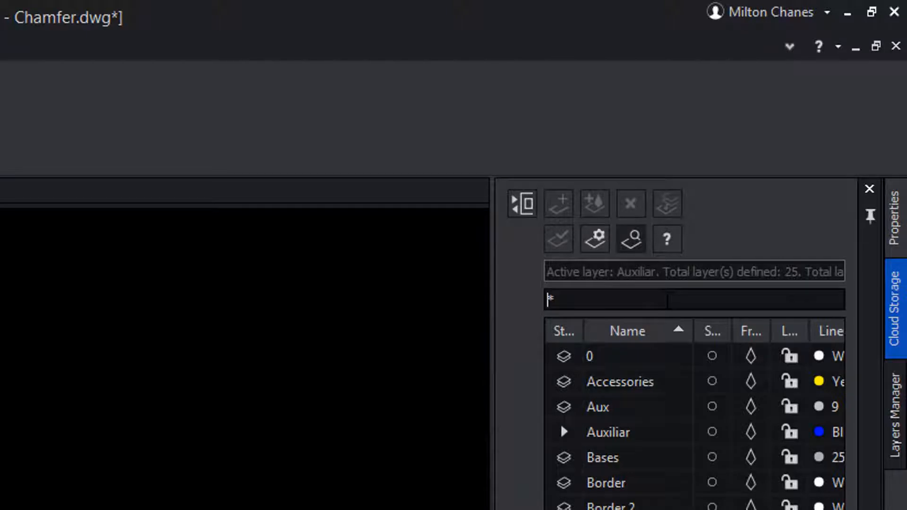
type("pi")
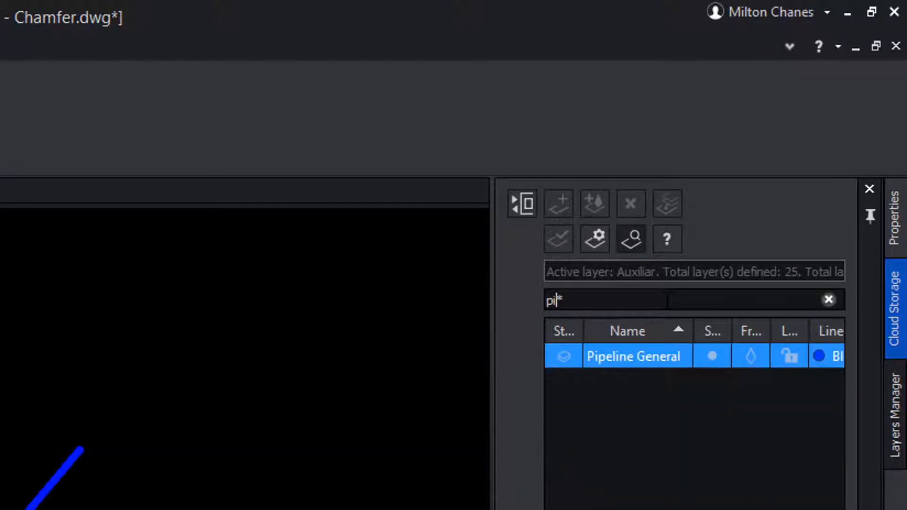
type("p")
key("BackSpace")
key("BackSpace")
key("BackSpace")
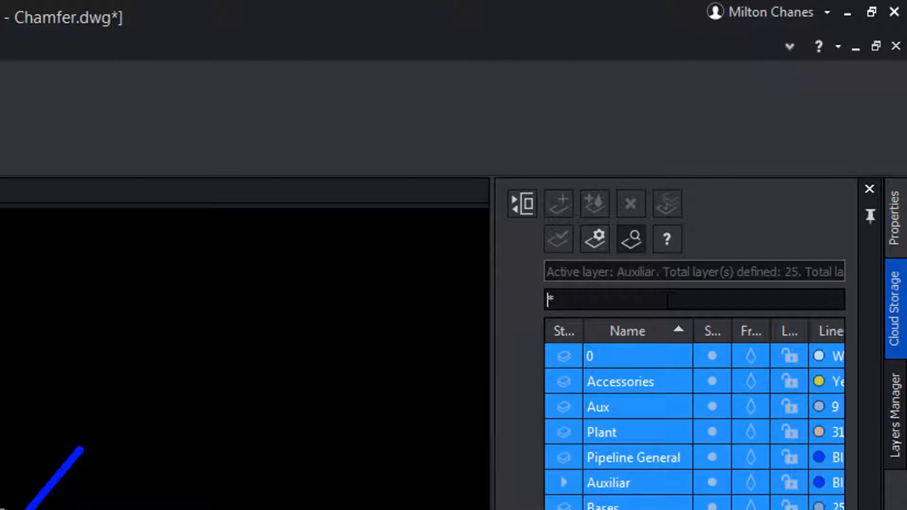
type("au")
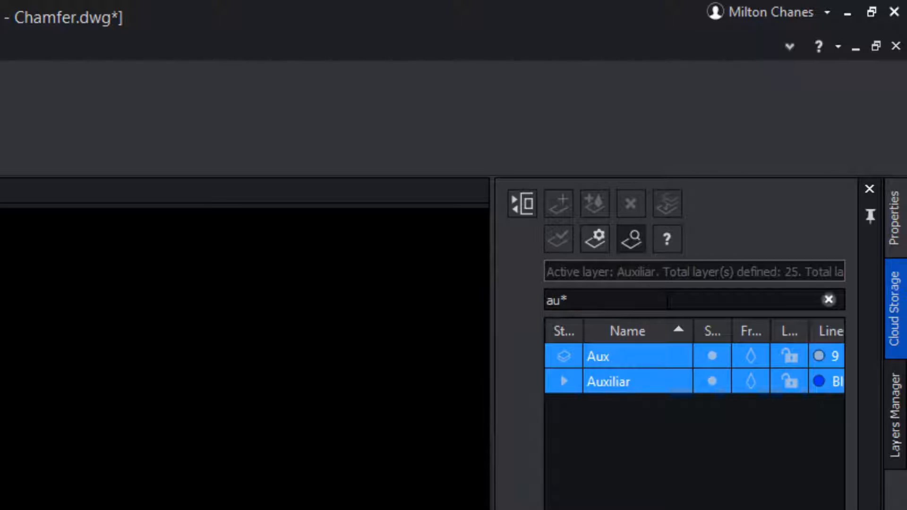
key("BackSpace")
key("BackSpace")
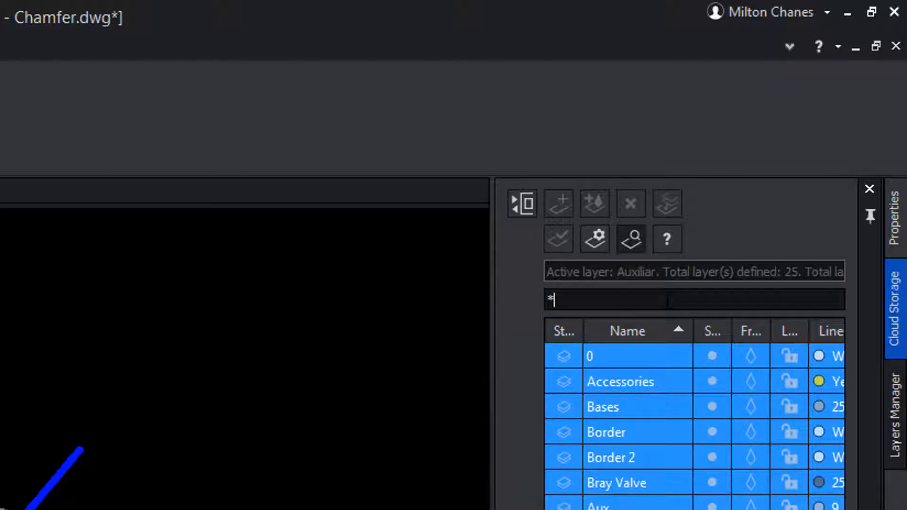
type("er")
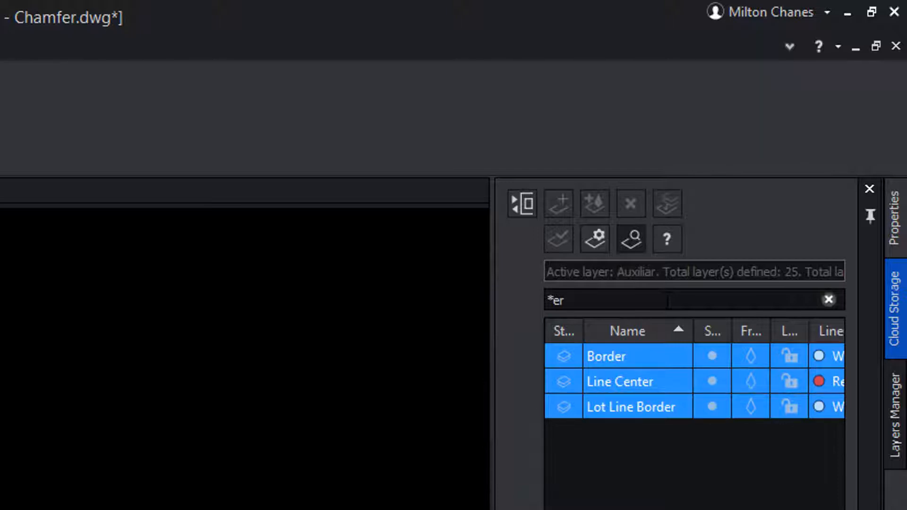
key("Escape")
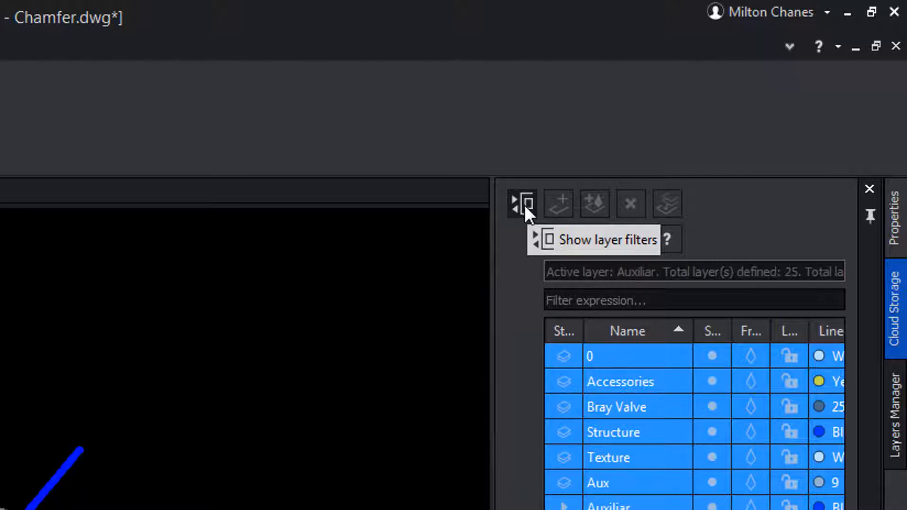
Show the layer filters pane, add a new properties filter, and bring up ARES Commander Help.
left_click(524, 206)
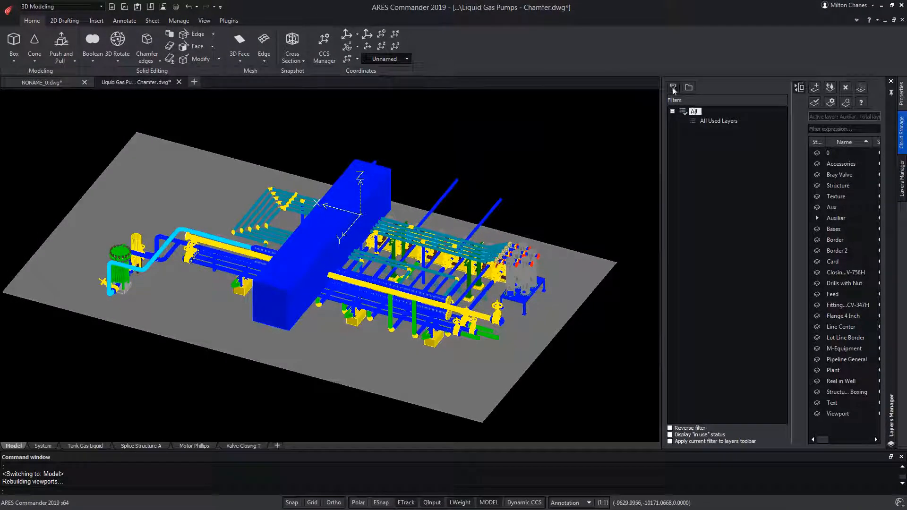
left_click(672, 87)
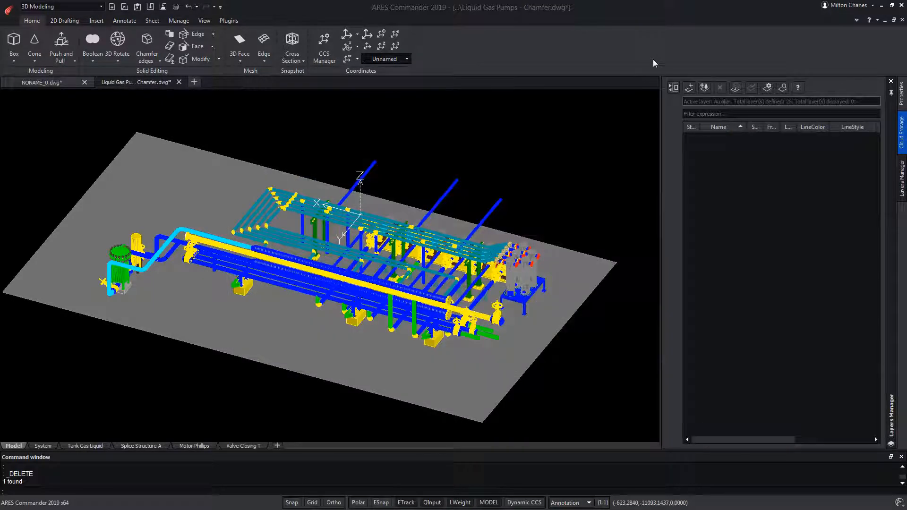
left_click(868, 21)
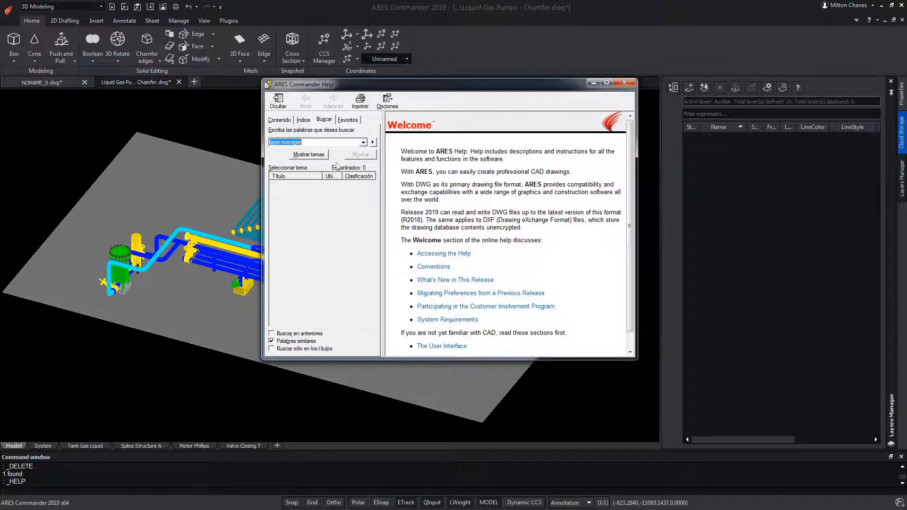